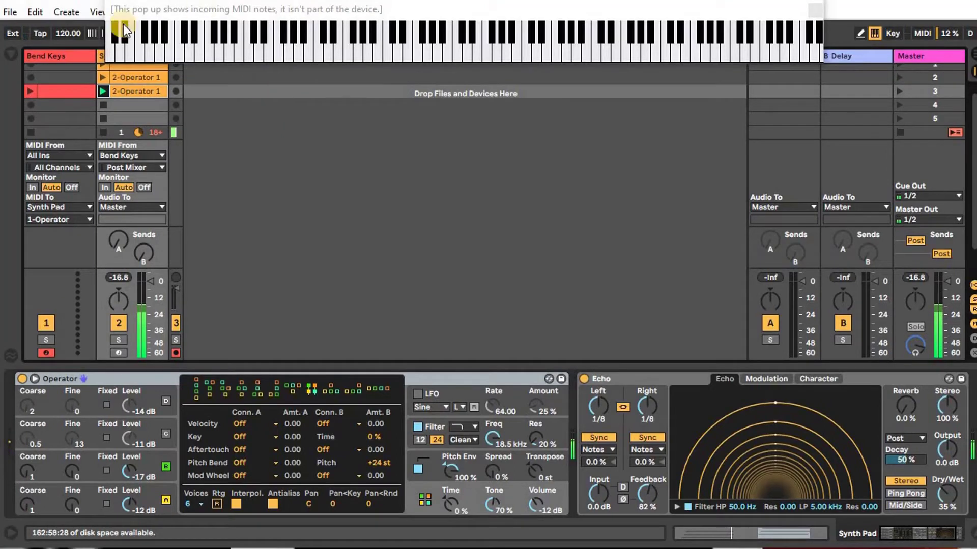
Select the Bend Keys track to show its Bend Keys, Arpeggiator and Bend Glide devices
click(64, 59)
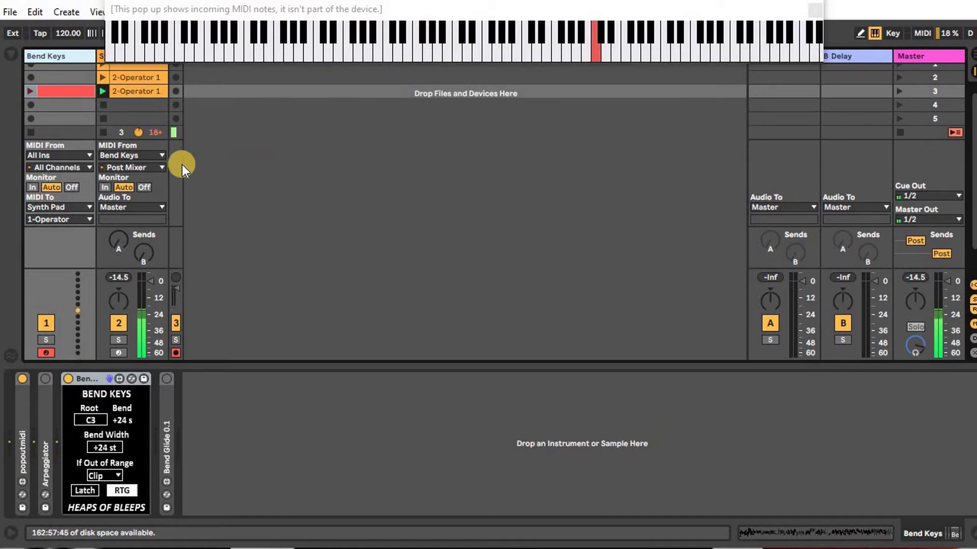
Turn on Latch in Bend Keys, stop the Synth Pad clip, and reselect the Bend Keys track
click(88, 489)
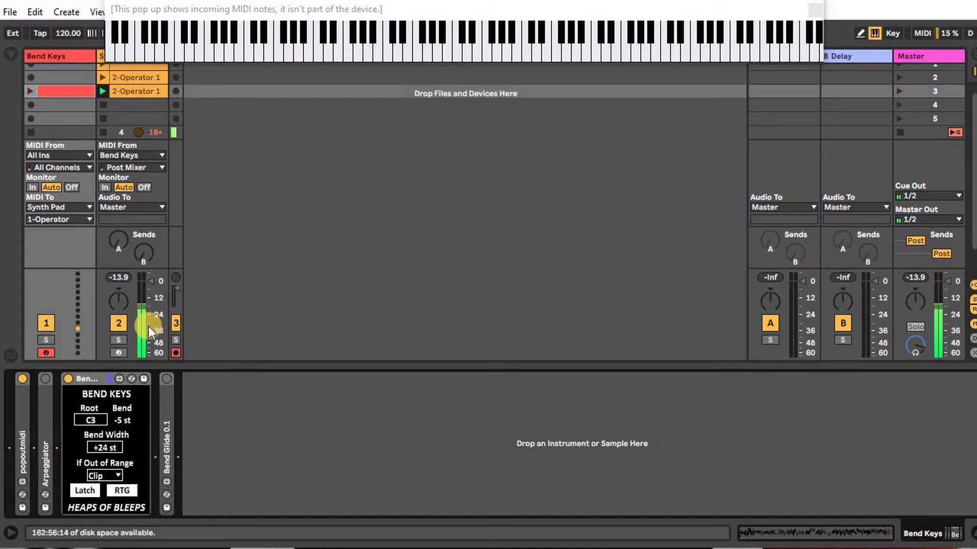
click(104, 105)
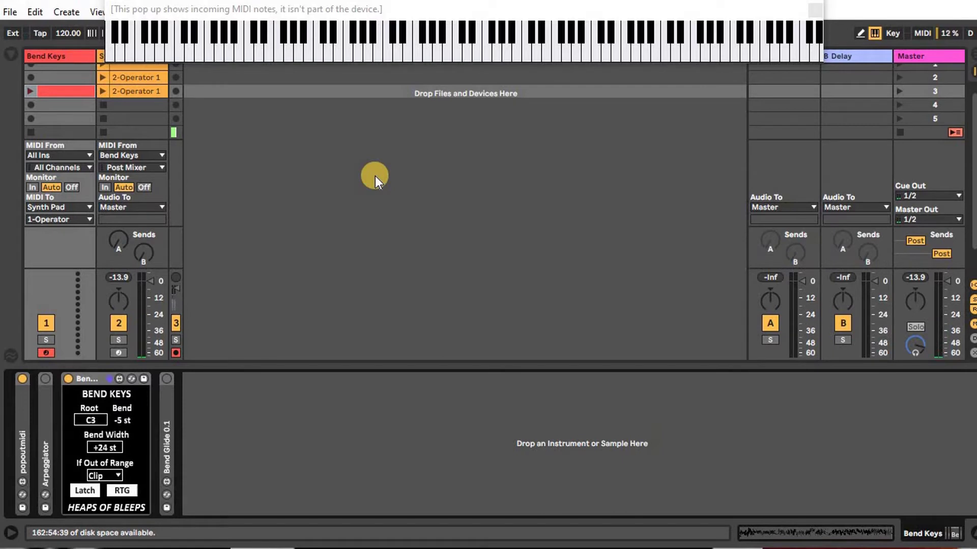
click(45, 54)
Move the MIDI notes pop-up aside and display the Synth Pad track's Operator and Echo devices
drag(195, 10, 278, 13)
click(49, 54)
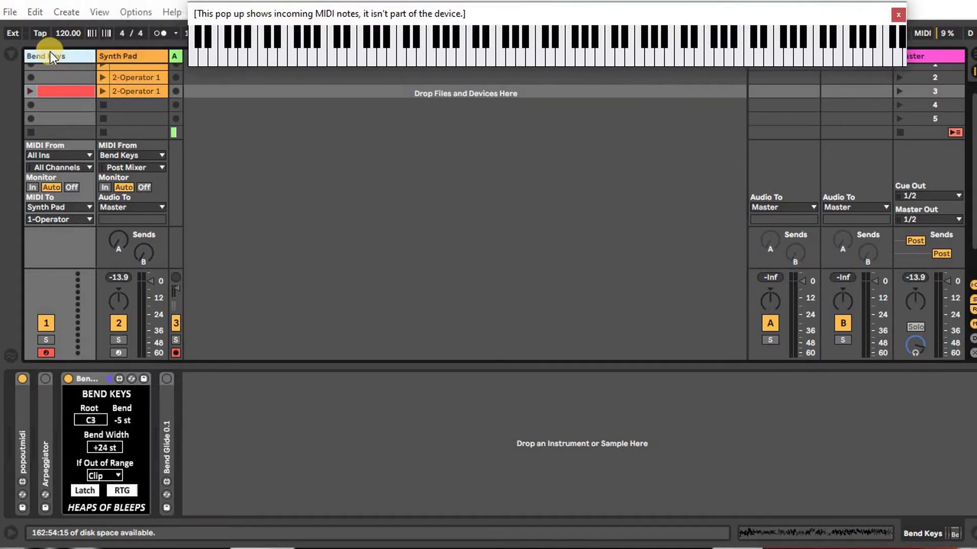
click(117, 55)
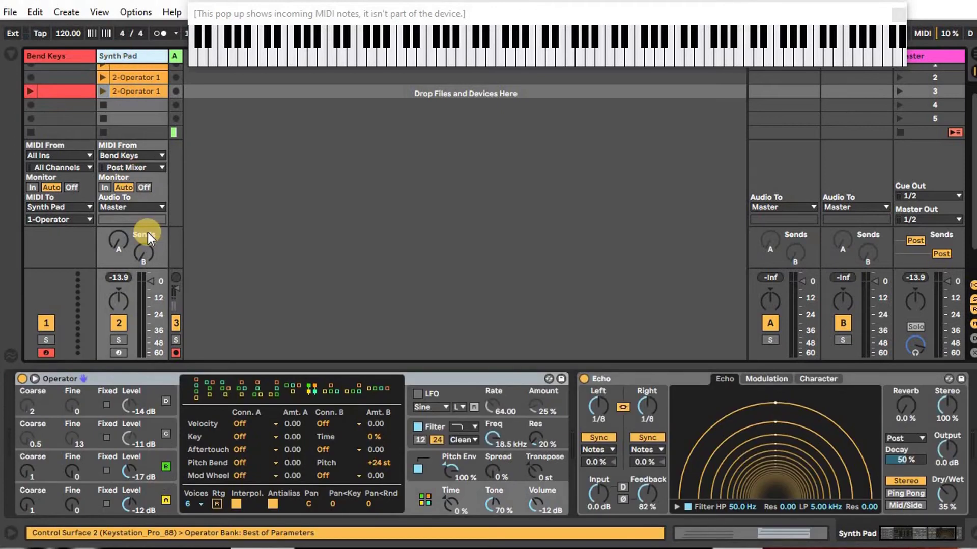
click(118, 94)
click(45, 55)
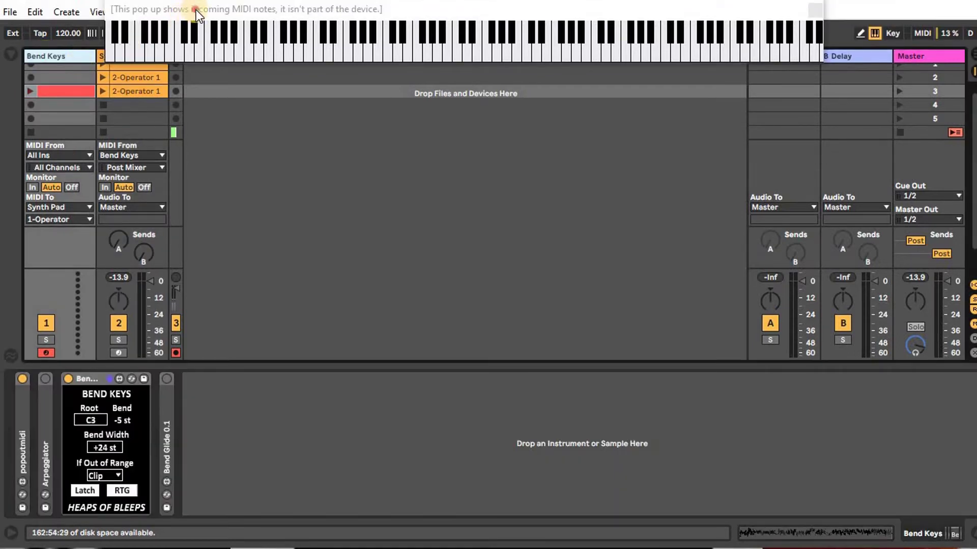
click(269, 19)
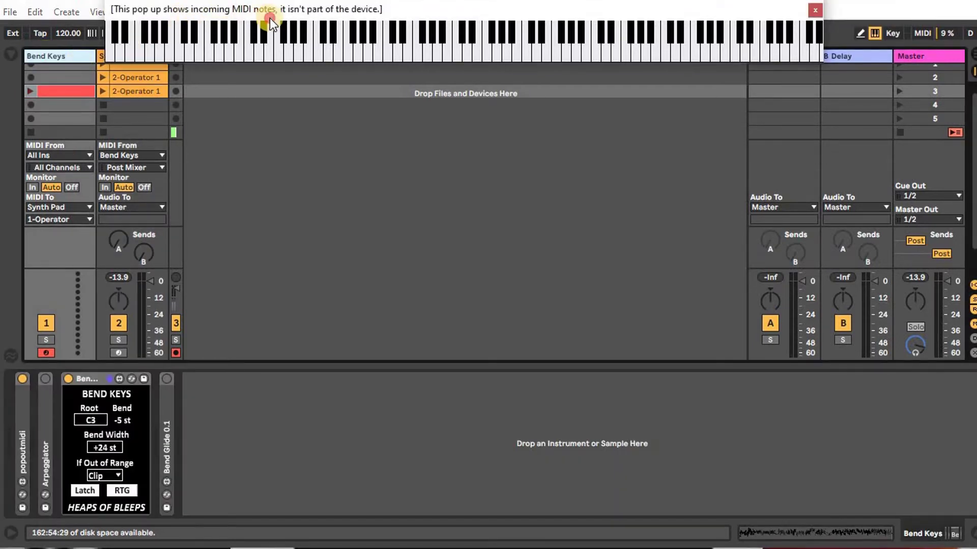
click(54, 55)
click(117, 55)
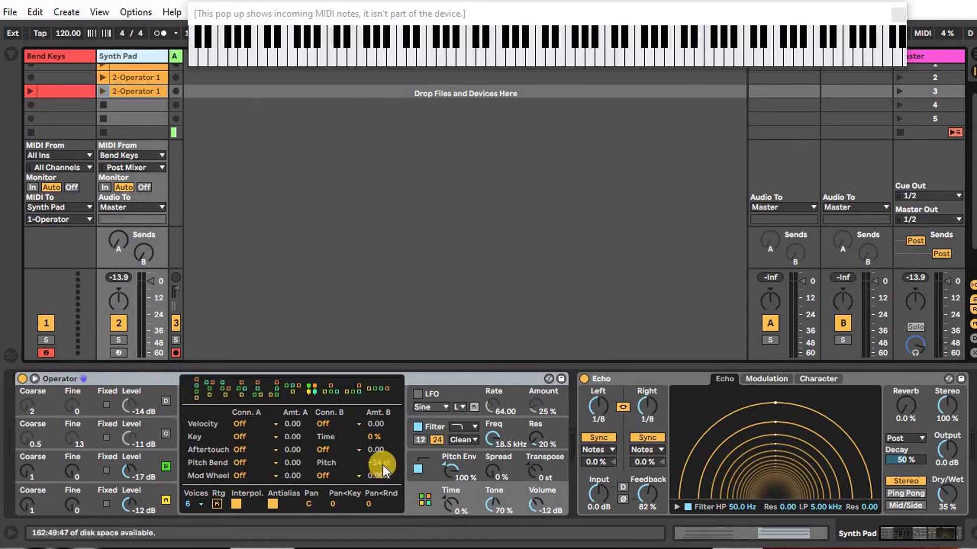
Set Bend Keys' If Out of Range behaviour to Clip
click(57, 59)
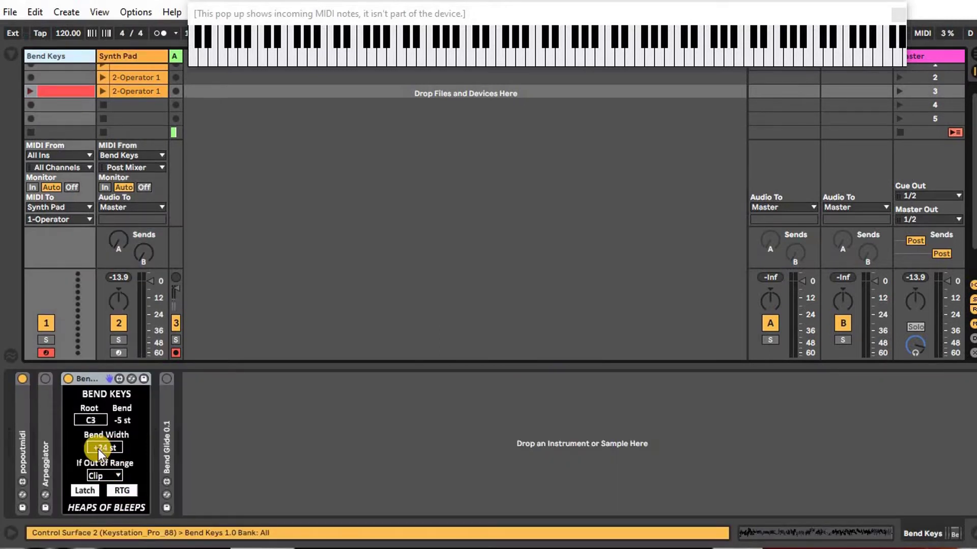
click(593, 45)
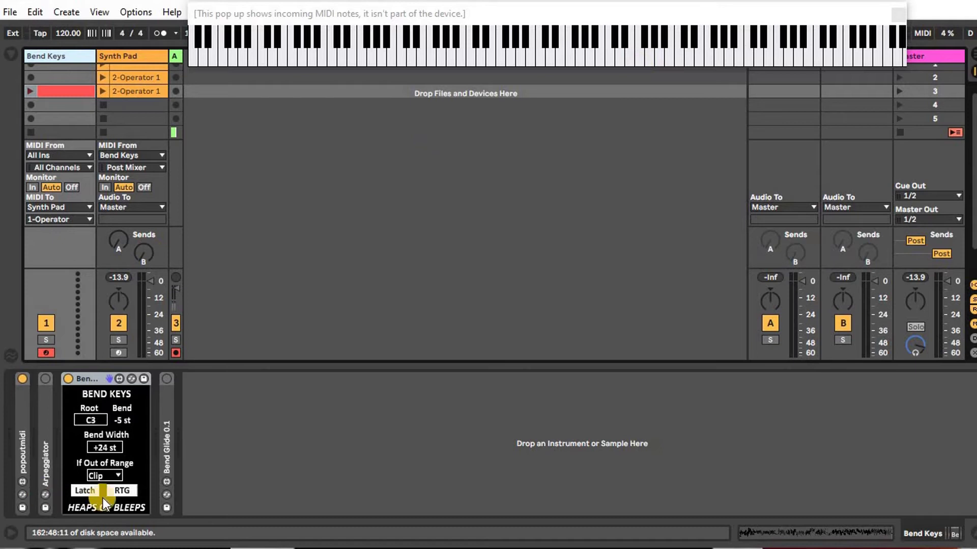
click(88, 475)
click(108, 480)
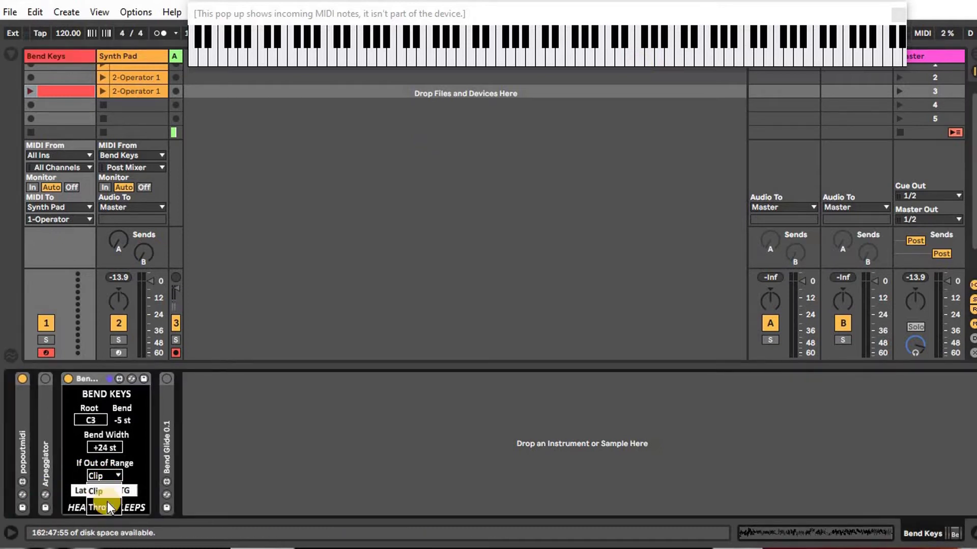
drag(108, 502, 105, 483)
click(106, 492)
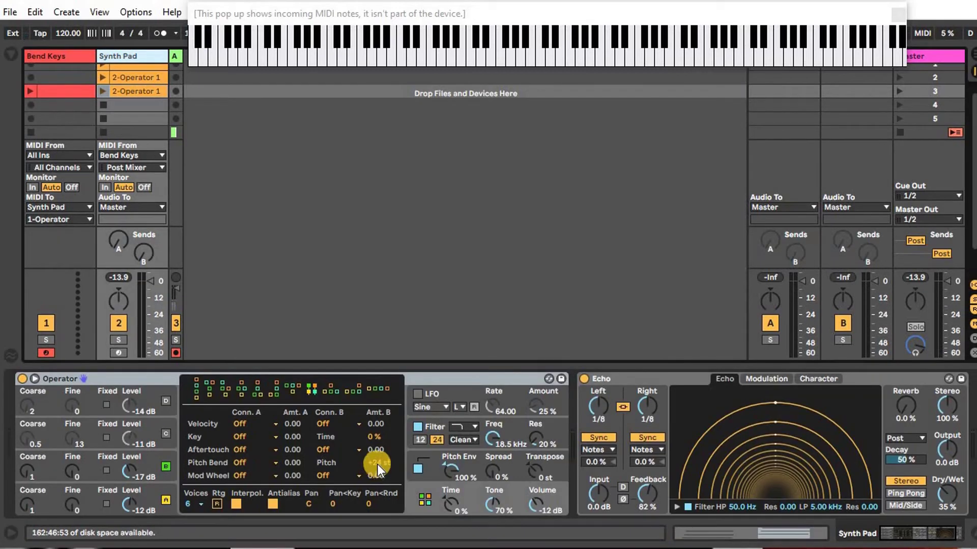
Return to the Bend Keys track's devices and turn Latch on
click(91, 122)
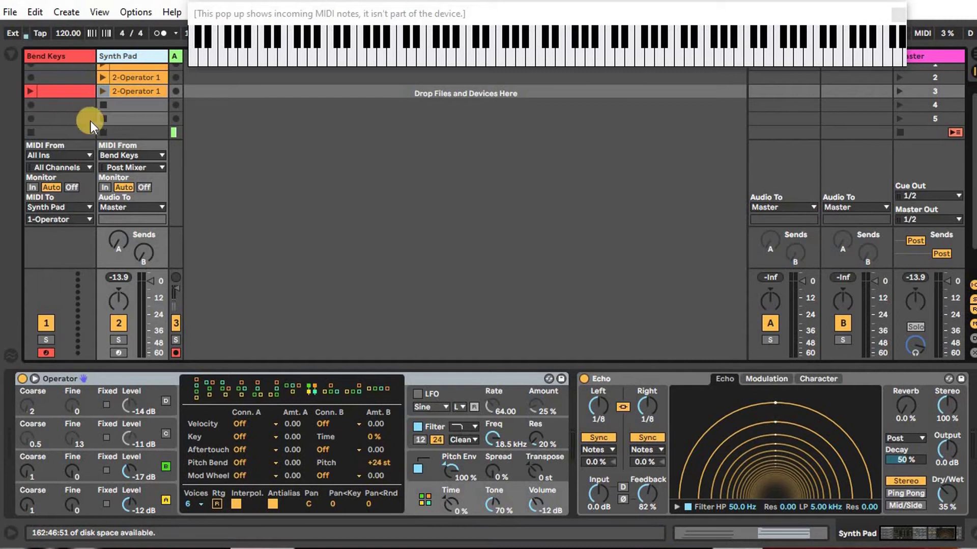
click(51, 55)
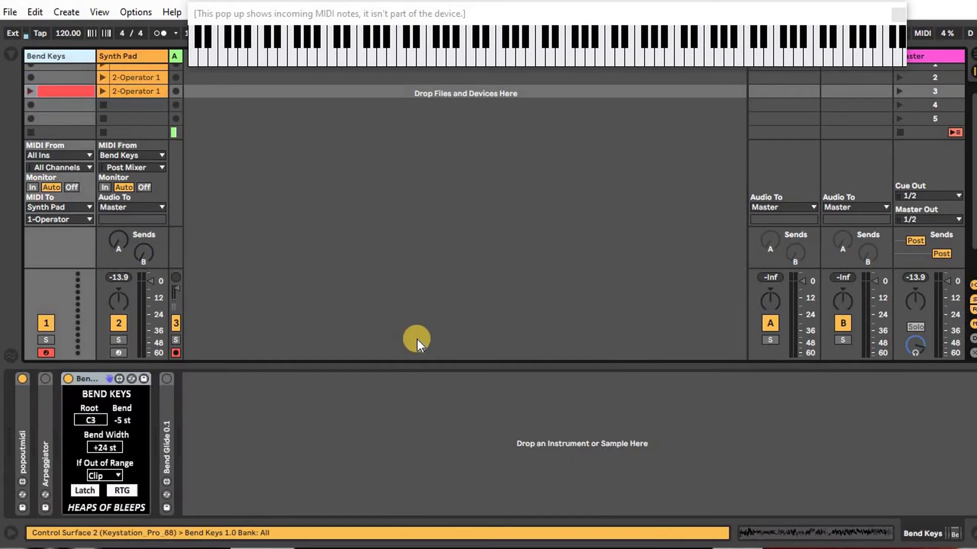
click(77, 492)
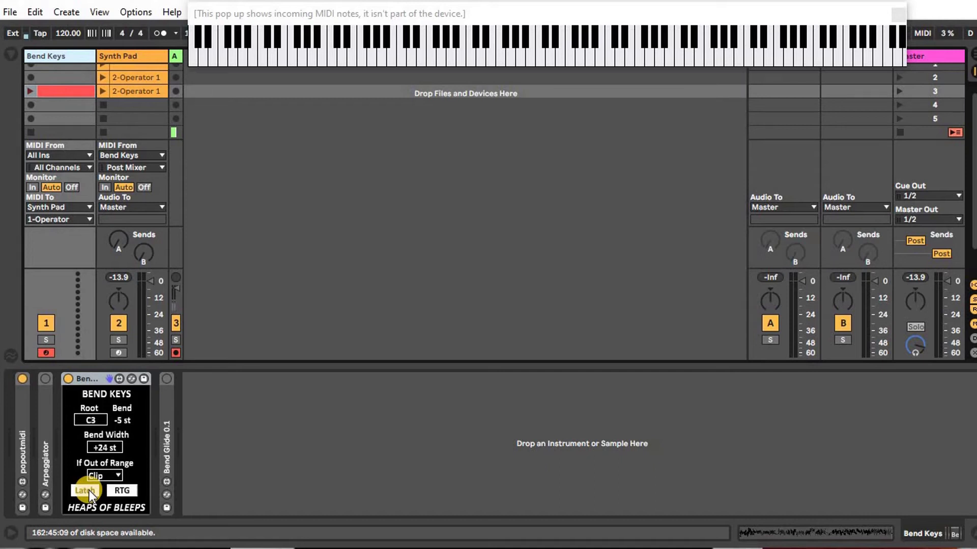
Toggle RTG in Bend Keys and unfold the Arpeggiator to full size
click(125, 490)
double_click(48, 447)
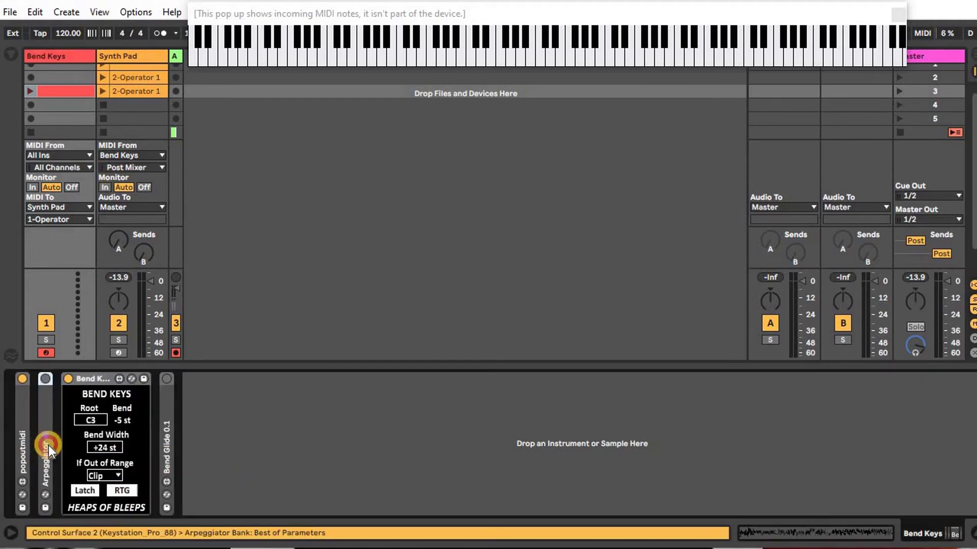
Power on the Arpeggiator, select Bend Glide, and launch the Synth Pad's 2-Operator 1 clip
click(45, 377)
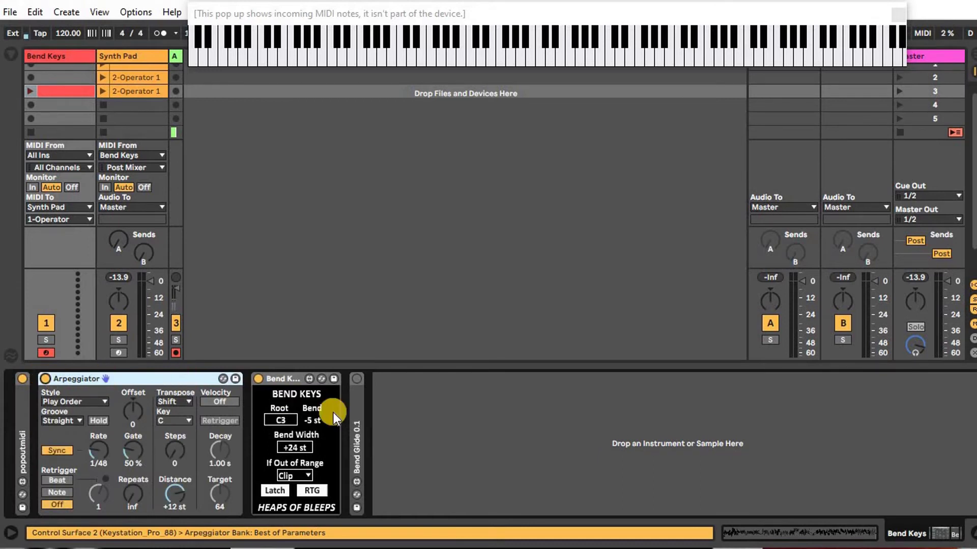
click(358, 430)
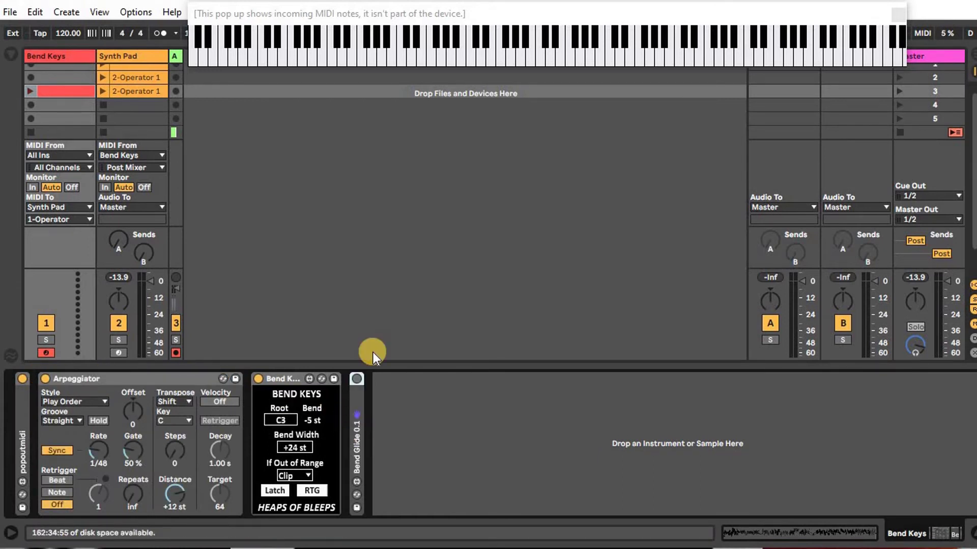
click(104, 91)
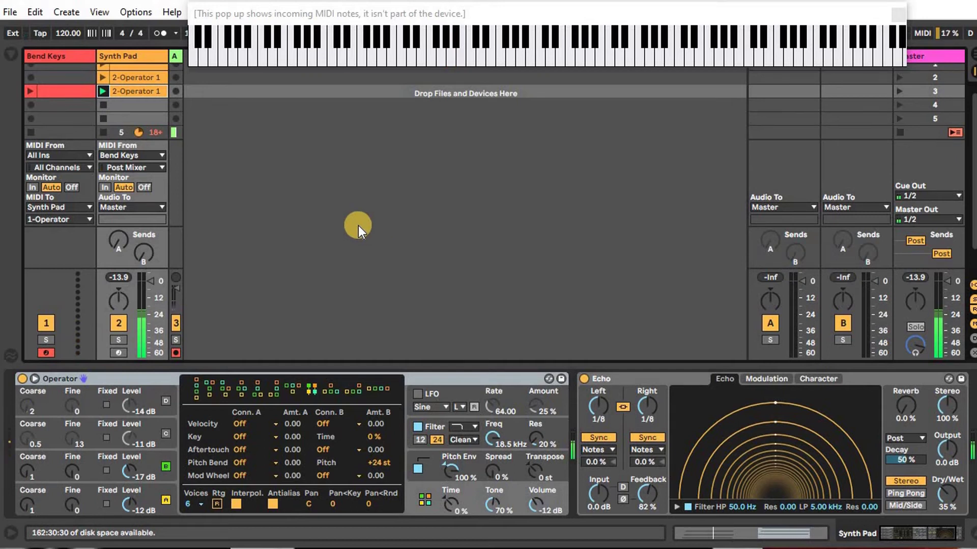
Reposition the MIDI notes pop-up to reveal the transport, then move it back to the top
click(338, 7)
drag(338, 7, 362, 77)
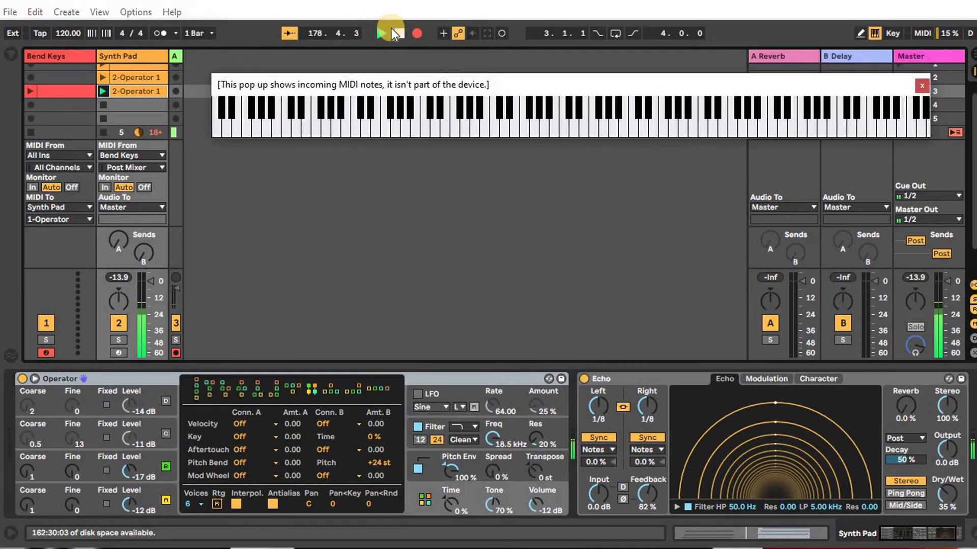
click(107, 105)
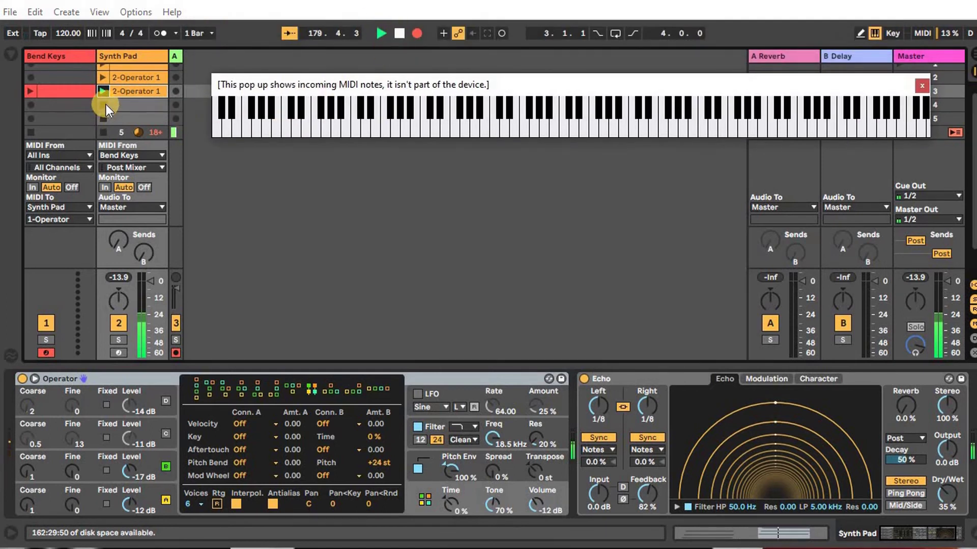
click(389, 91)
drag(388, 91, 352, 15)
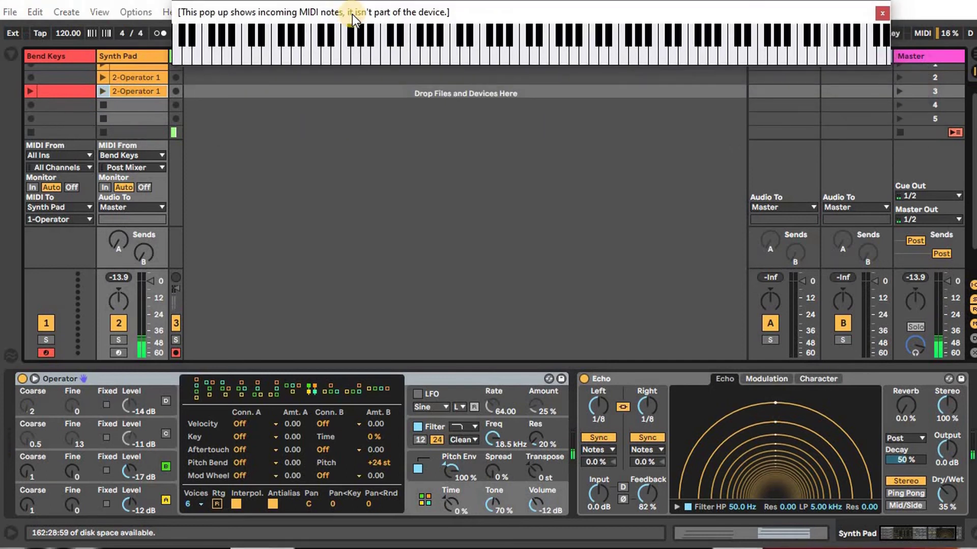
Set Bend Glide's glide time to 16.5 ms and play the 2-Operator 1 clip on the Bend Keys track
key(Left)
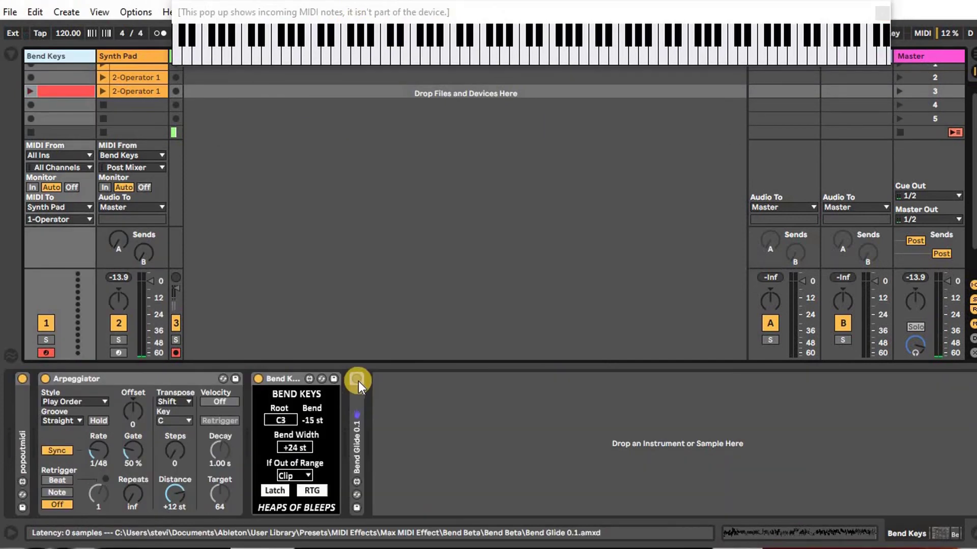
click(356, 400)
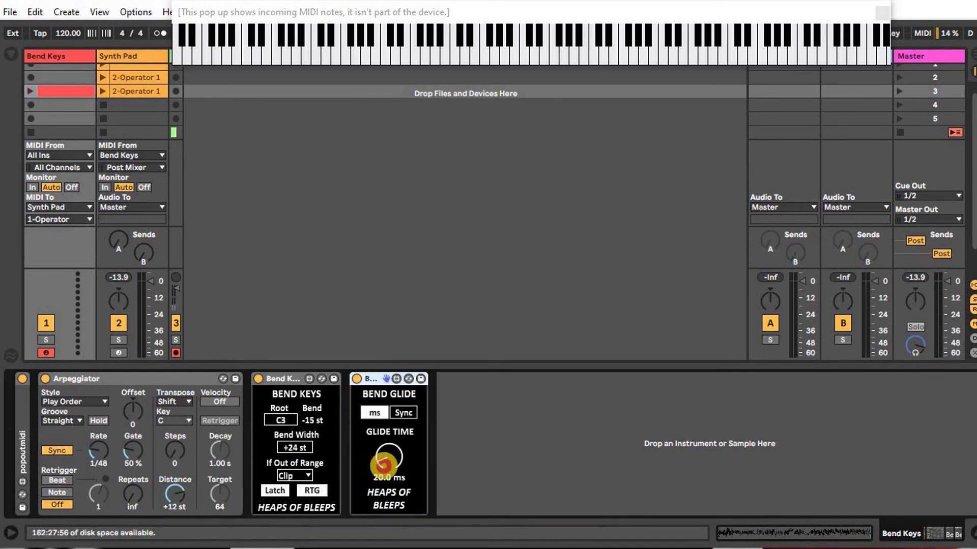
drag(382, 466, 383, 468)
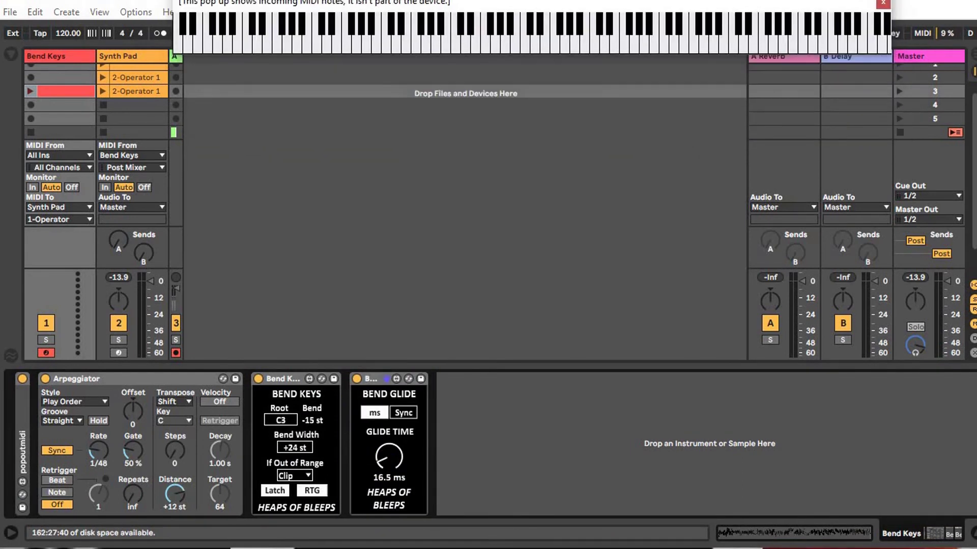
click(105, 92)
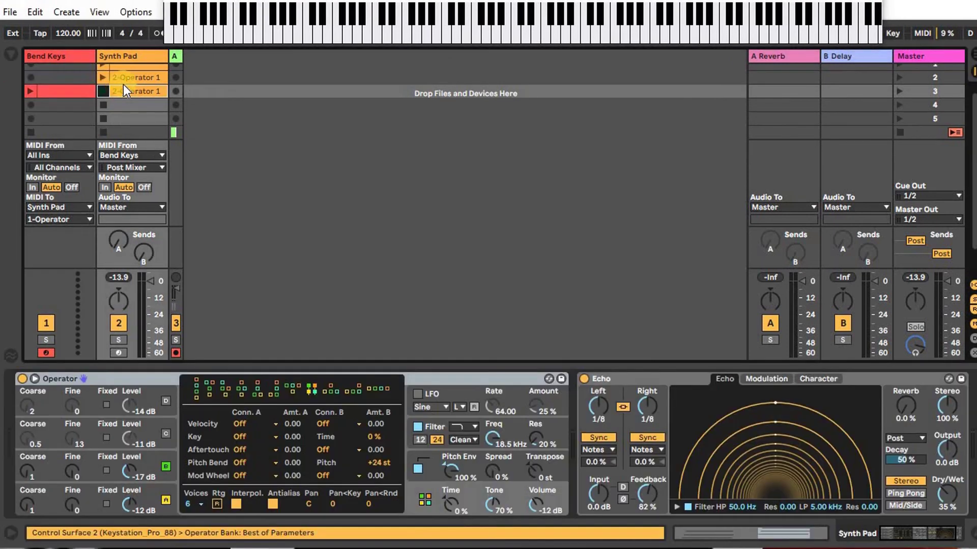
click(78, 58)
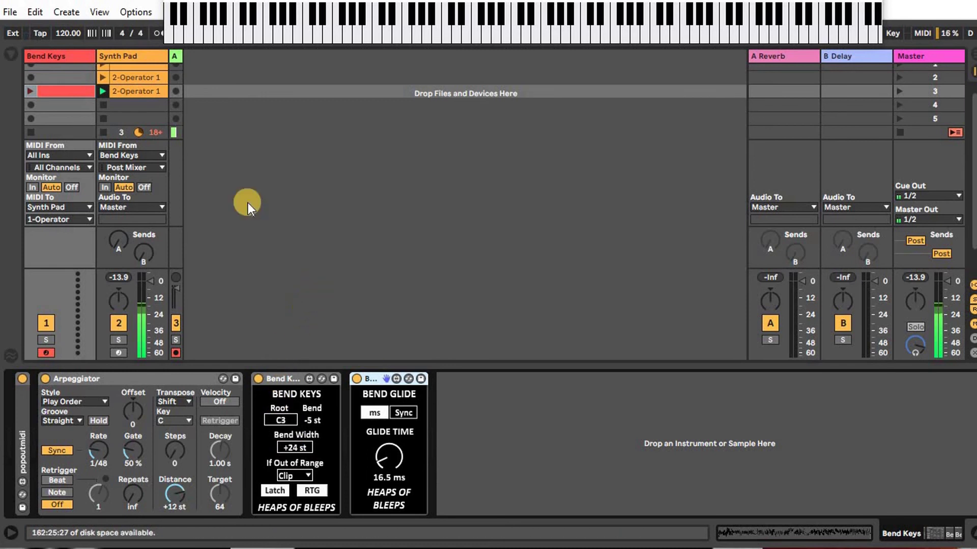
Stop the 2-Operator 1 clip playing on the Synth Pad track
click(103, 102)
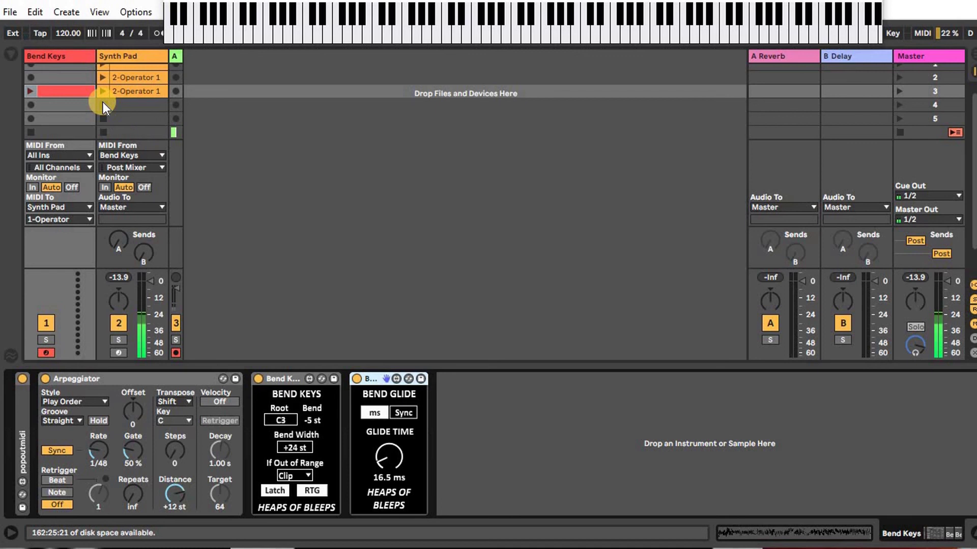